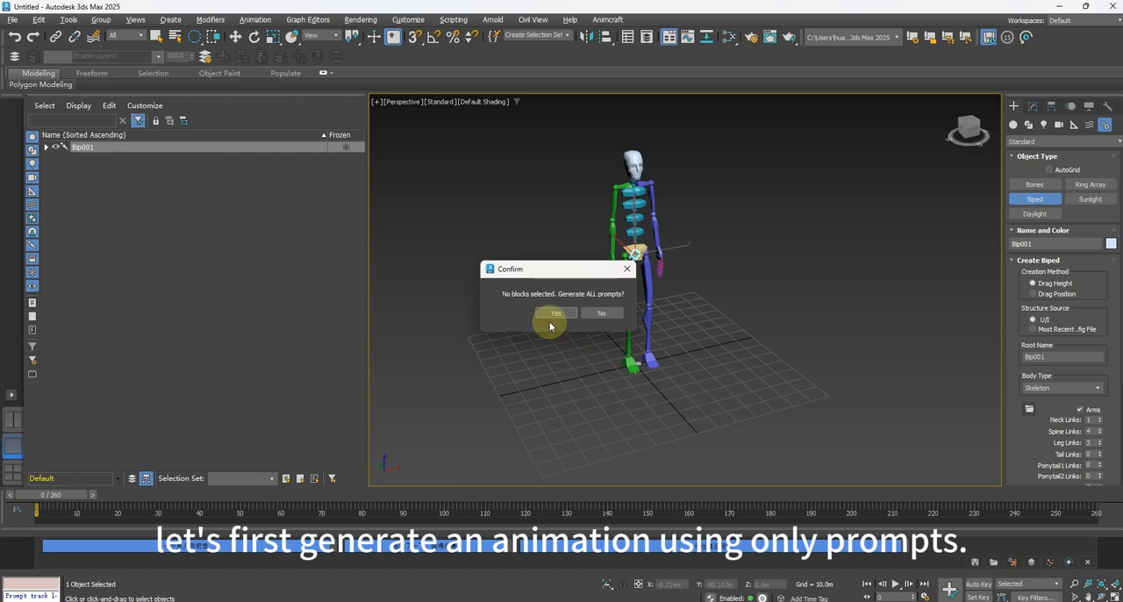
Generate the animation for all prompt blocks and rewind the timeline to frame 0.
left_click(553, 316)
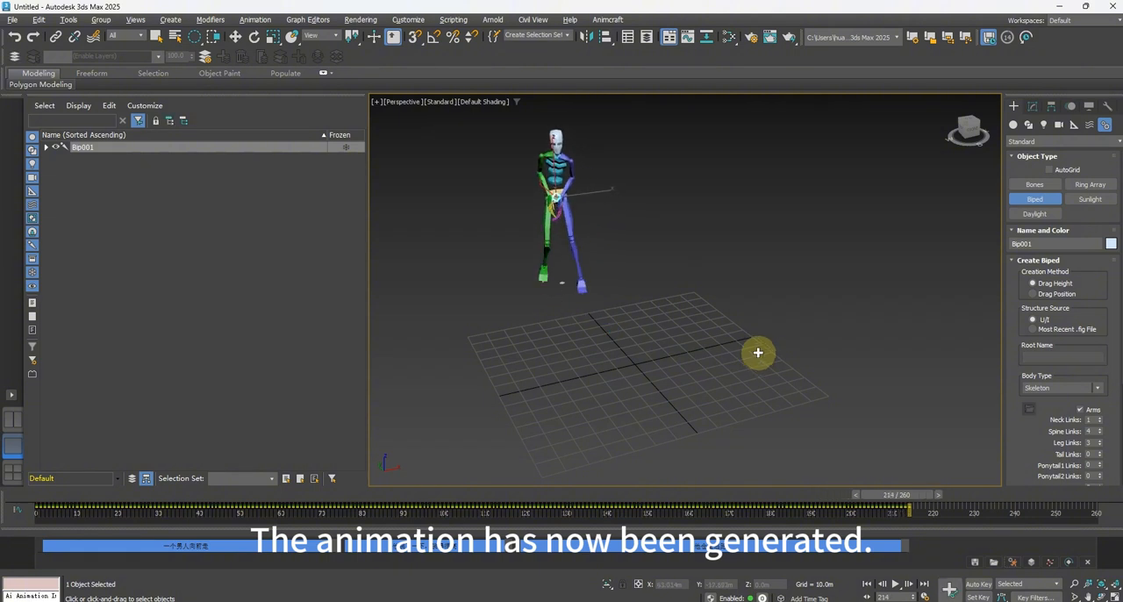
left_click_drag(917, 494, 2, 494)
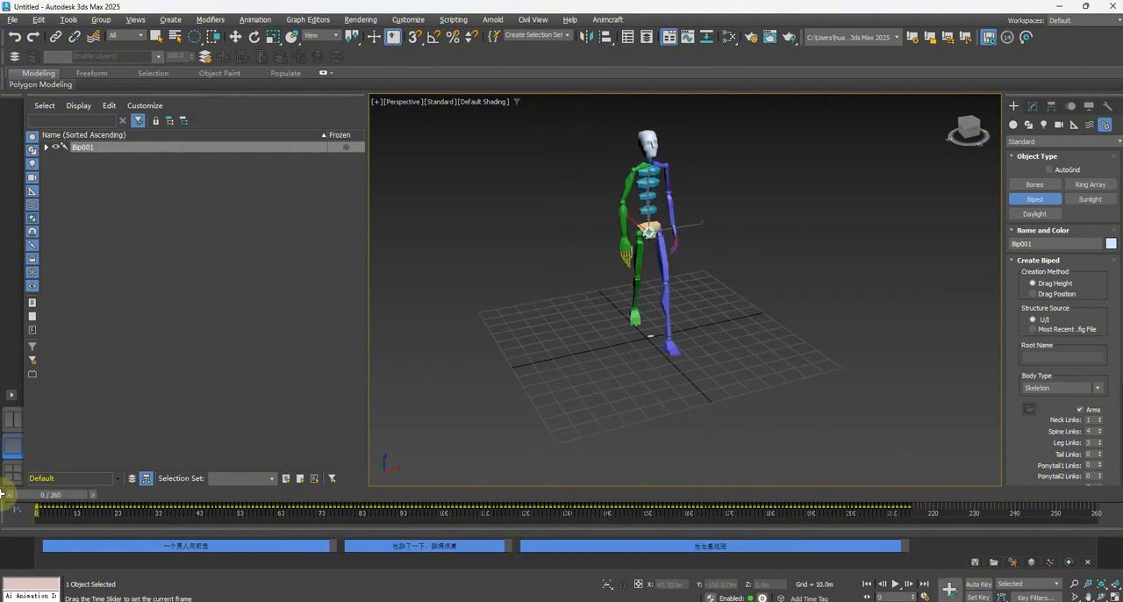
scroll(585, 376, "down", 2)
middle_click_drag(592, 370, 569, 387)
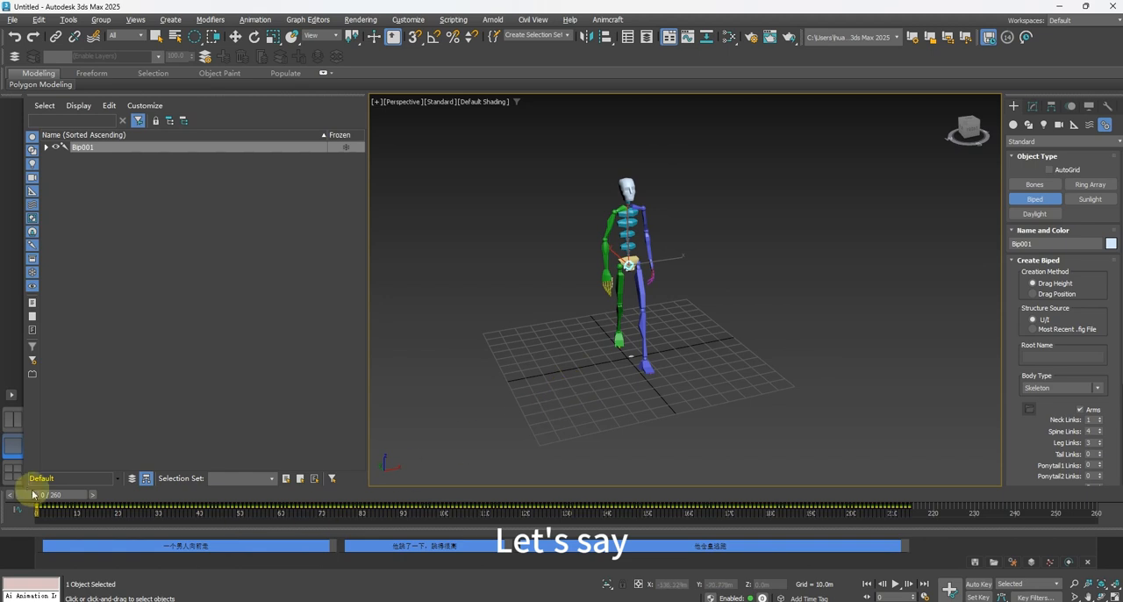
Scrub through the generated walk and the start of the jump to review the biped's poses.
left_click_drag(44, 498, 380, 496)
middle_click_drag(778, 414, 673, 296)
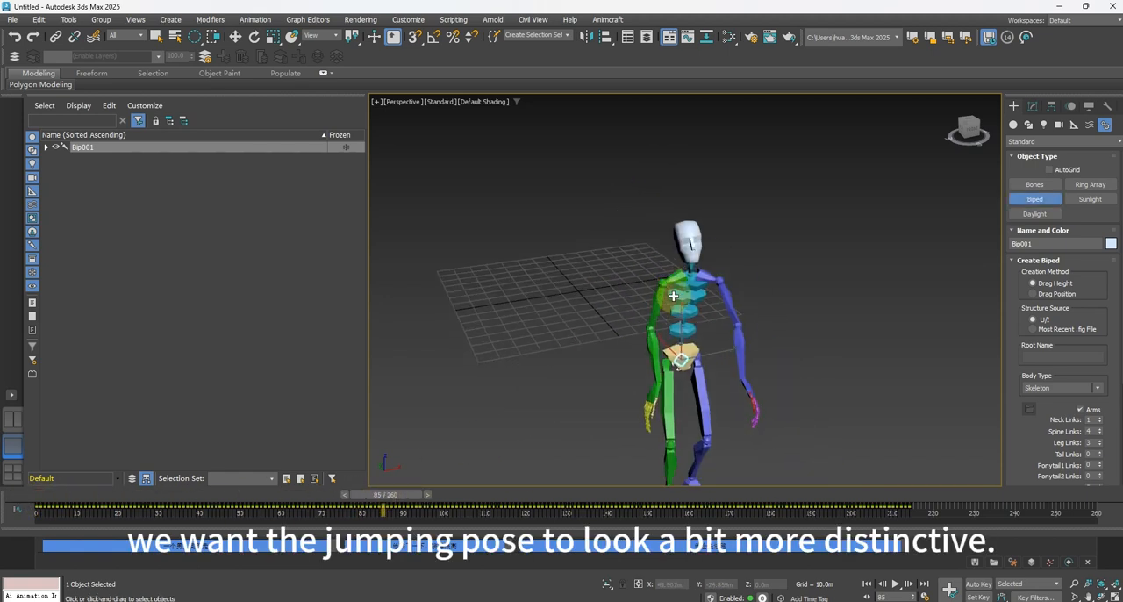
scroll(614, 351, "down", 2)
middle_click_drag(579, 414, 572, 387, "alt")
left_click_drag(408, 492, 184, 519)
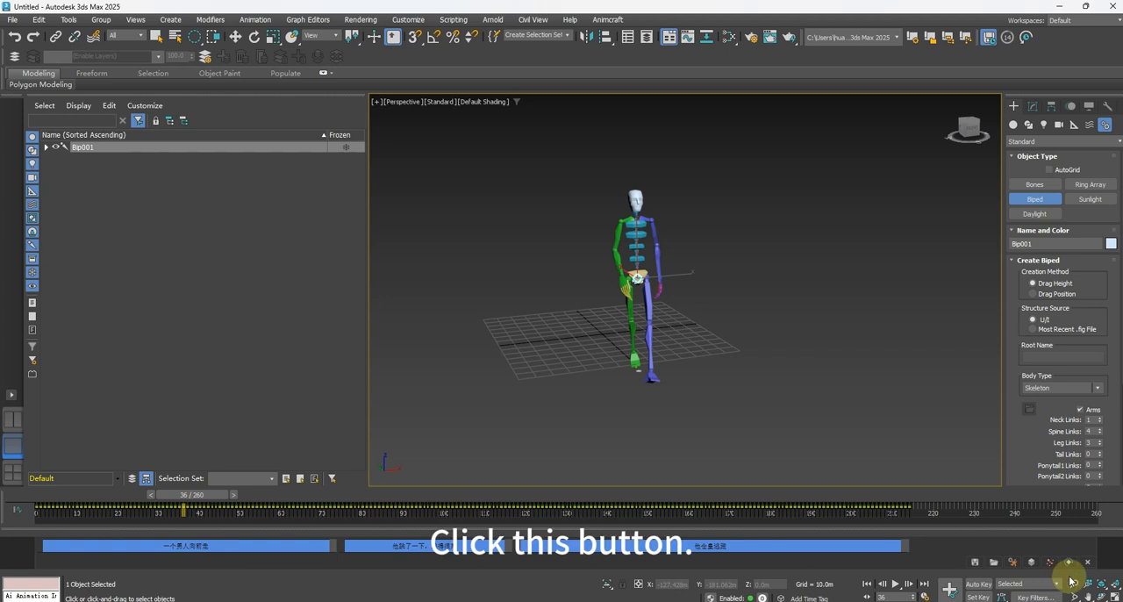
Create an animation layer for the biped and return to frame 0.
left_click(1032, 562)
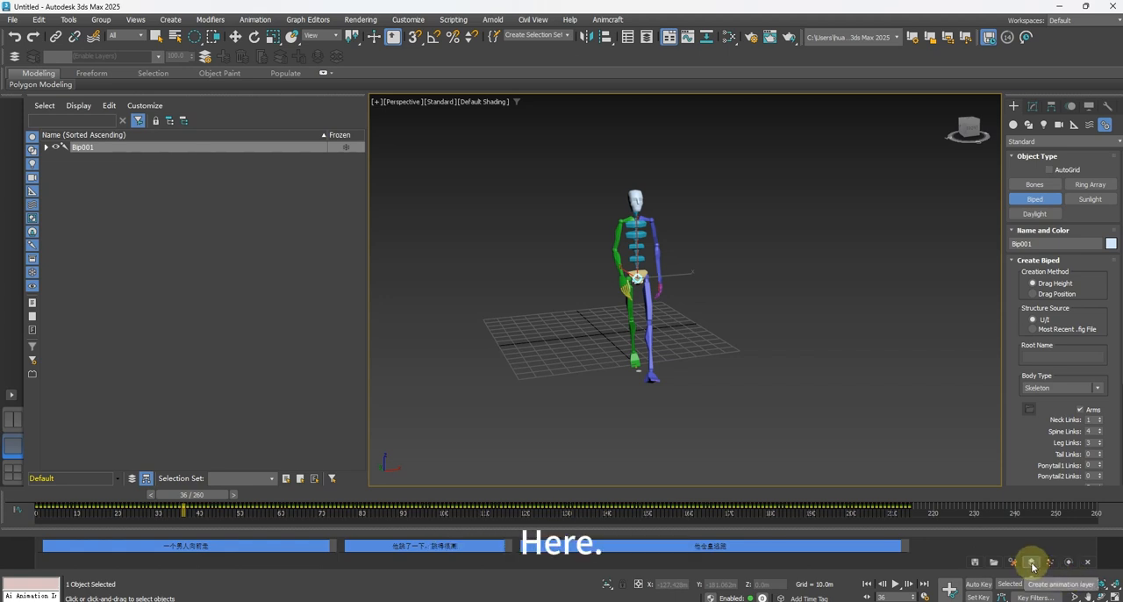
left_click(1031, 563)
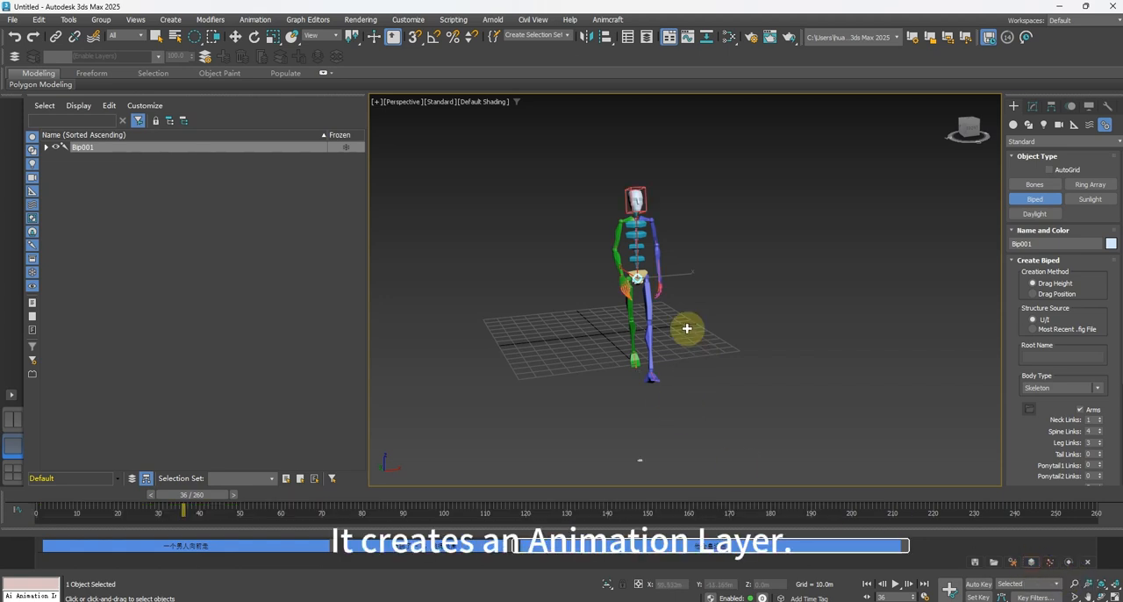
middle_click_drag(687, 329, 669, 331)
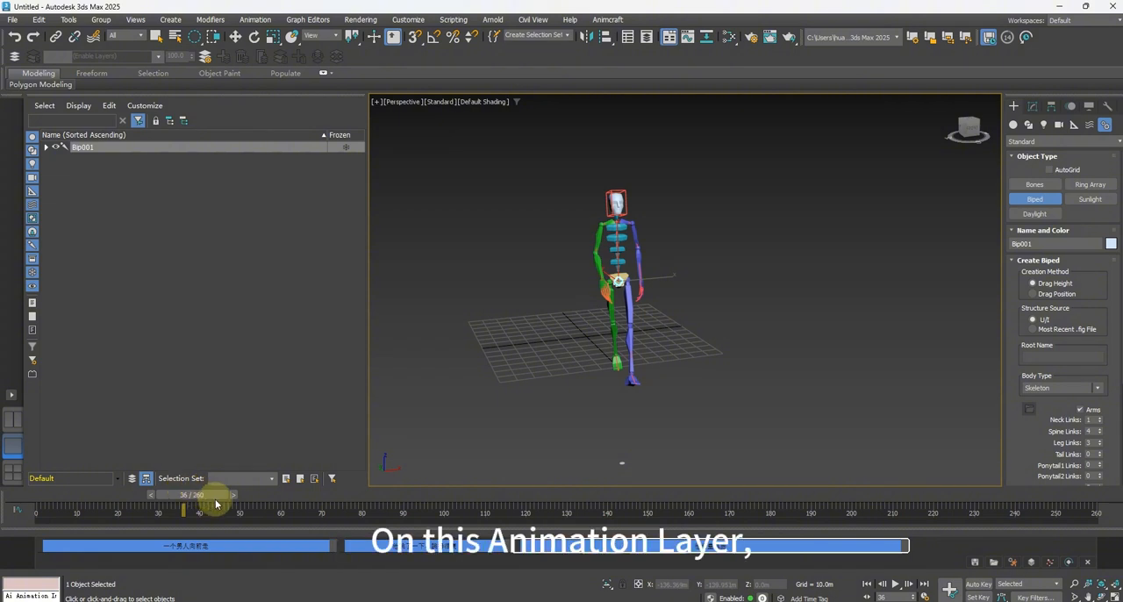
left_click_drag(209, 494, 38, 511)
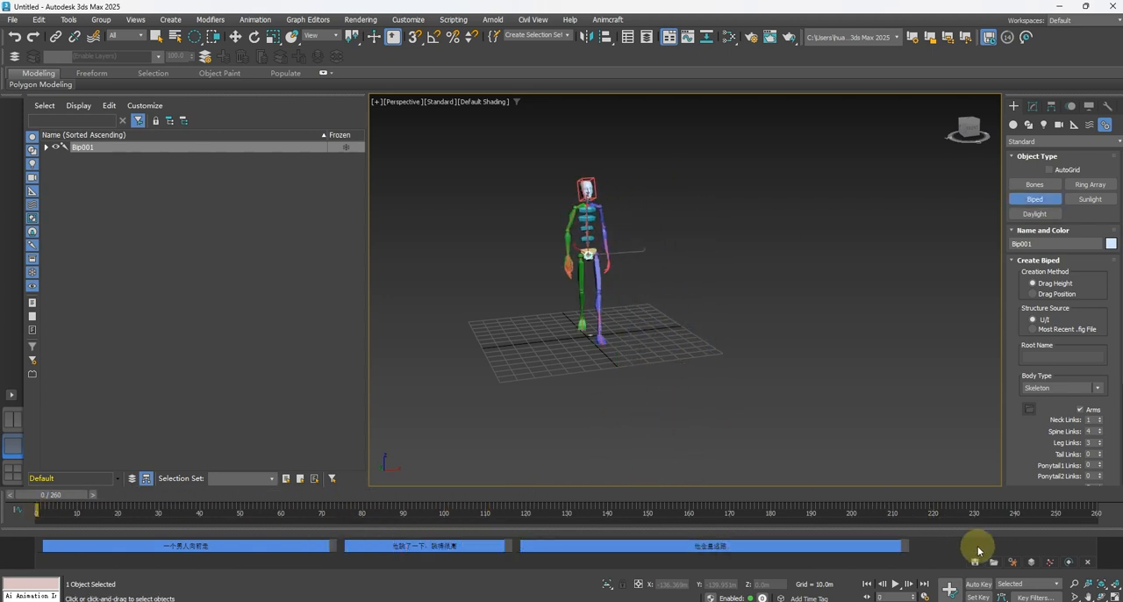
Select all parts of the biped skeleton in the viewport.
left_click(900, 570)
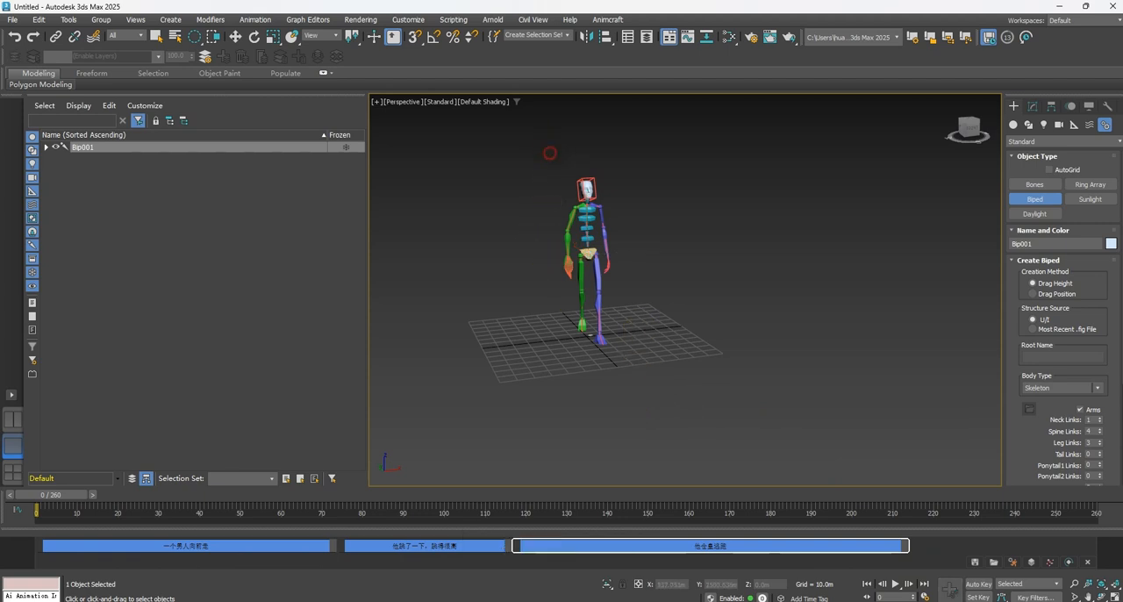
left_click(551, 152)
key("q")
mouse_move(539, 160)
left_mouse_down()
mouse_move(659, 356)
mouse_move(554, 319)
mouse_move(544, 241)
left_mouse_up()
key("q")
left_click_drag(552, 314, 655, 397)
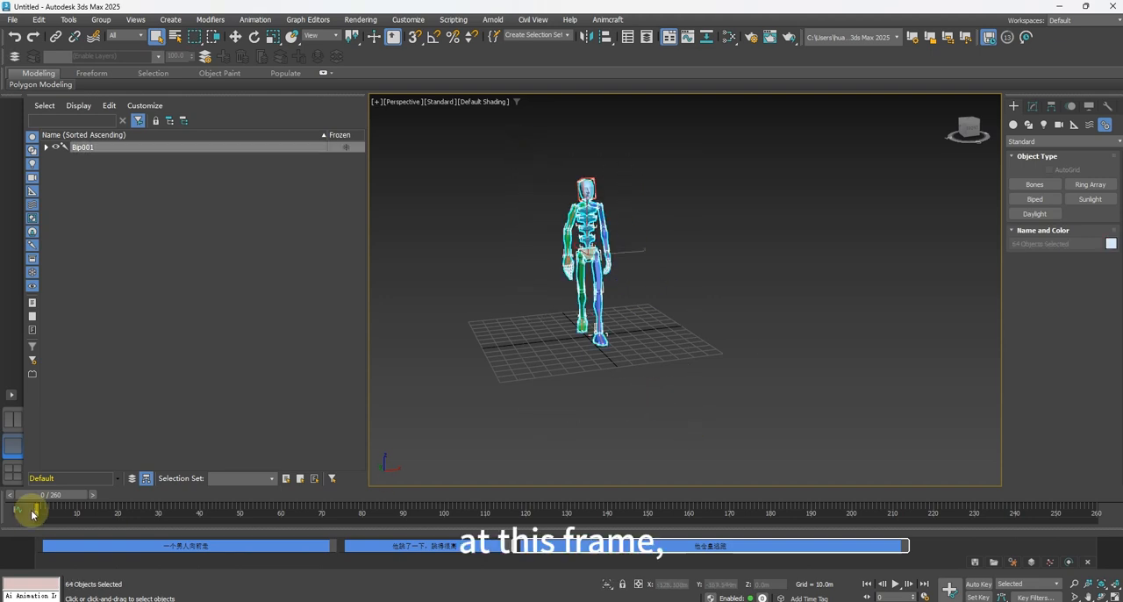
Go to frame 16 and turn on Auto Key.
left_click_drag(58, 497, 123, 499)
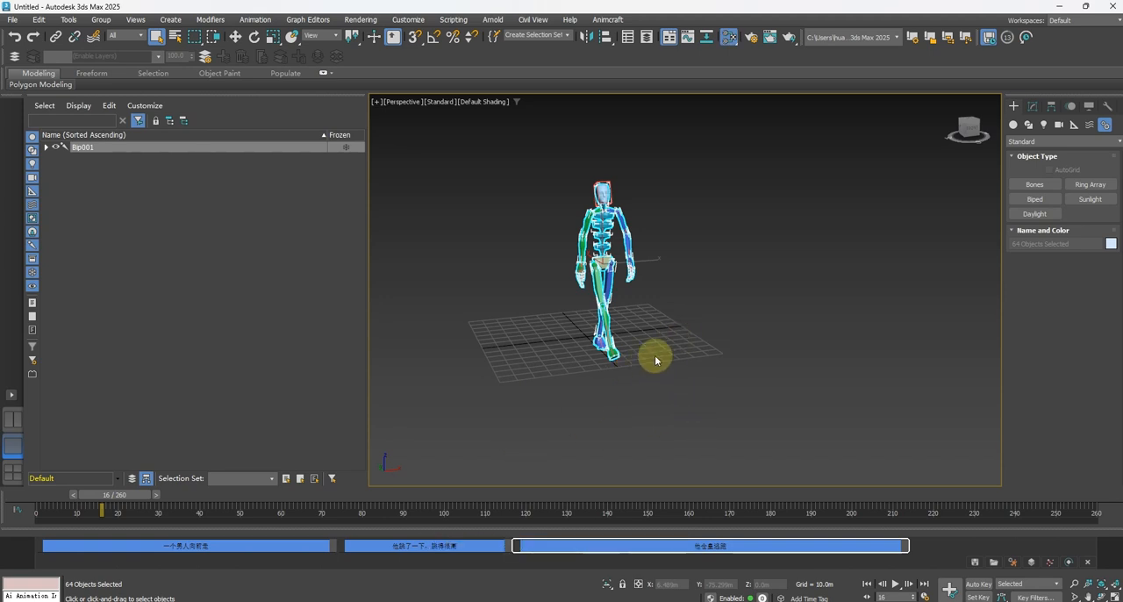
key("m")
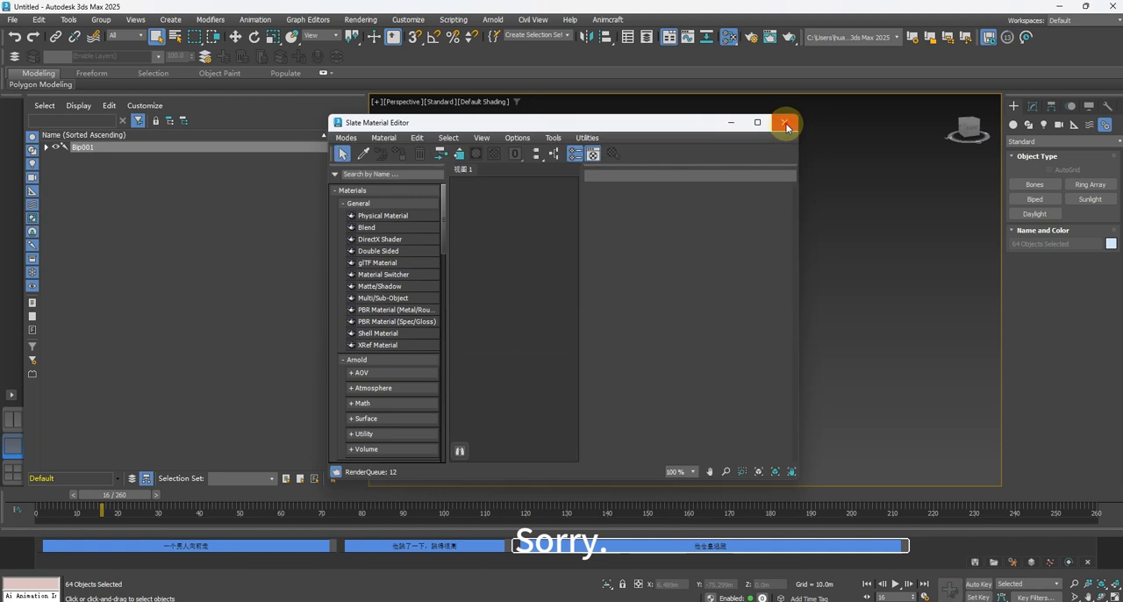
left_click(785, 122)
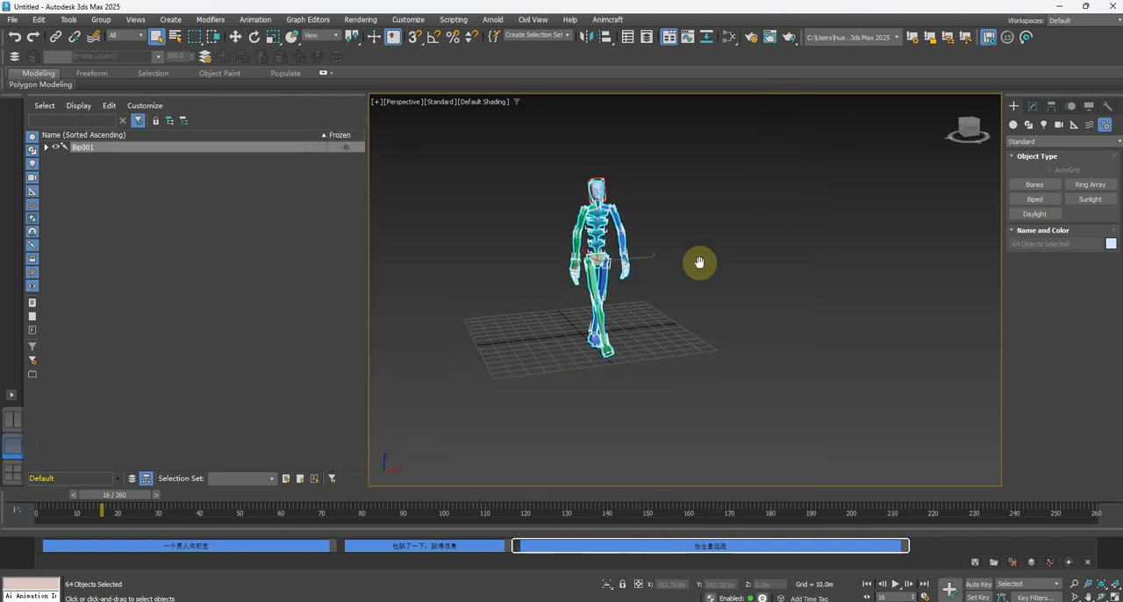
key("n")
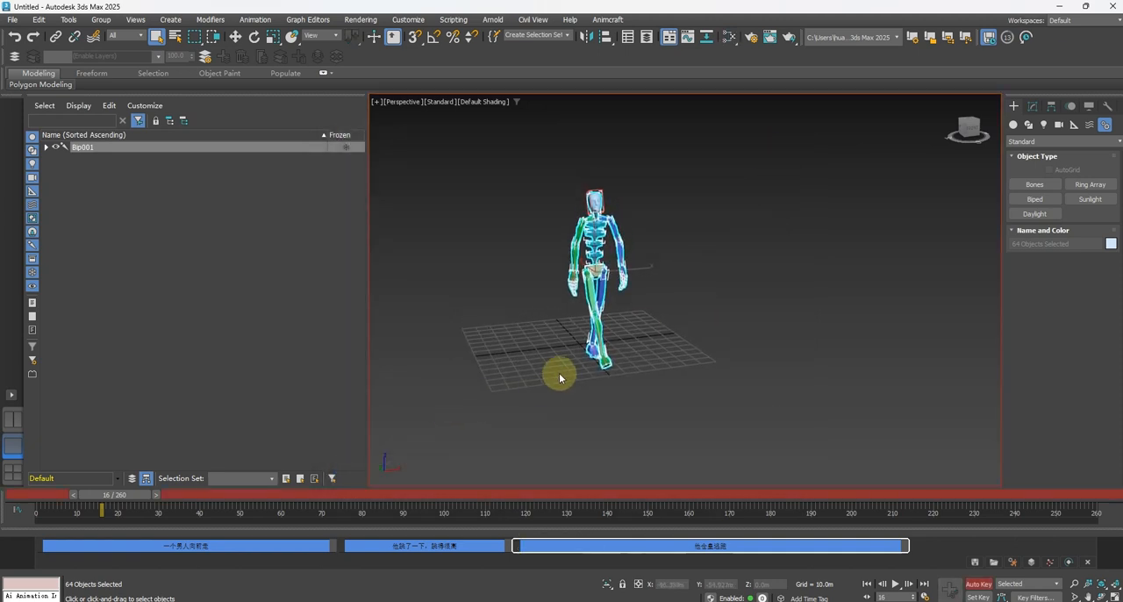
middle_click_drag(556, 371, 556, 390)
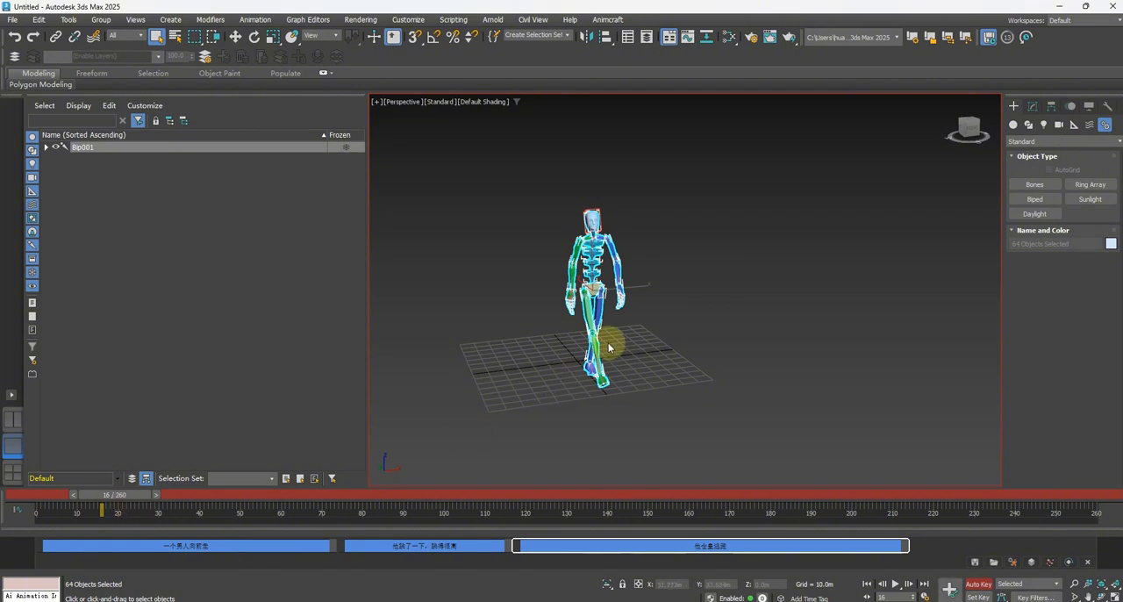
Select the biped's left hand and key its position at frame 16 with a slight move.
scroll(609, 344, "up", 4)
scroll(617, 341, "up", 3)
left_click(662, 279)
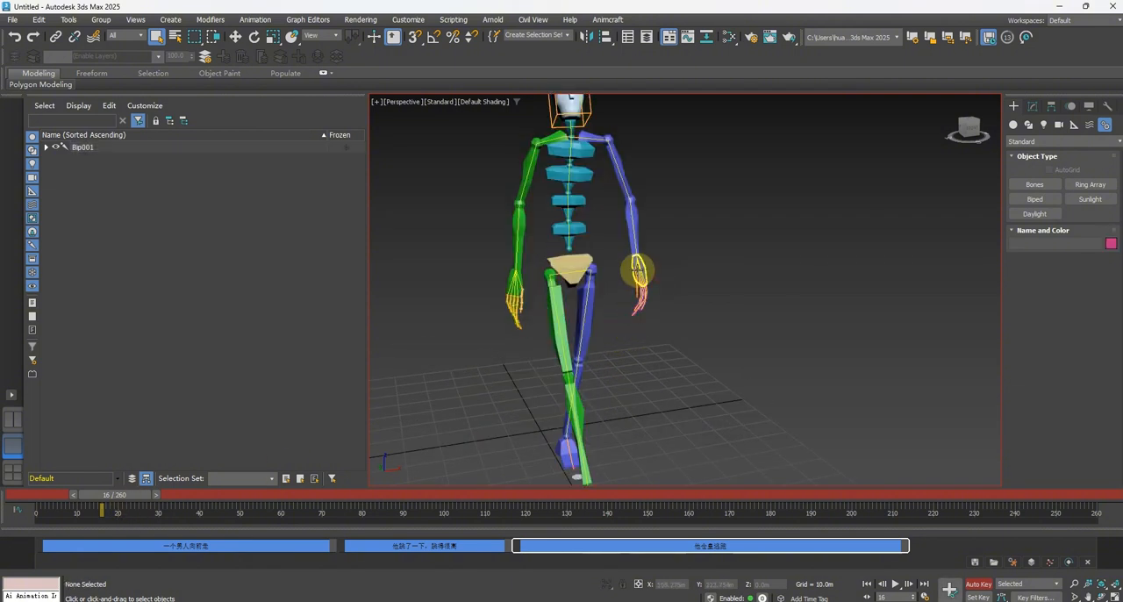
left_click(644, 269)
key("w")
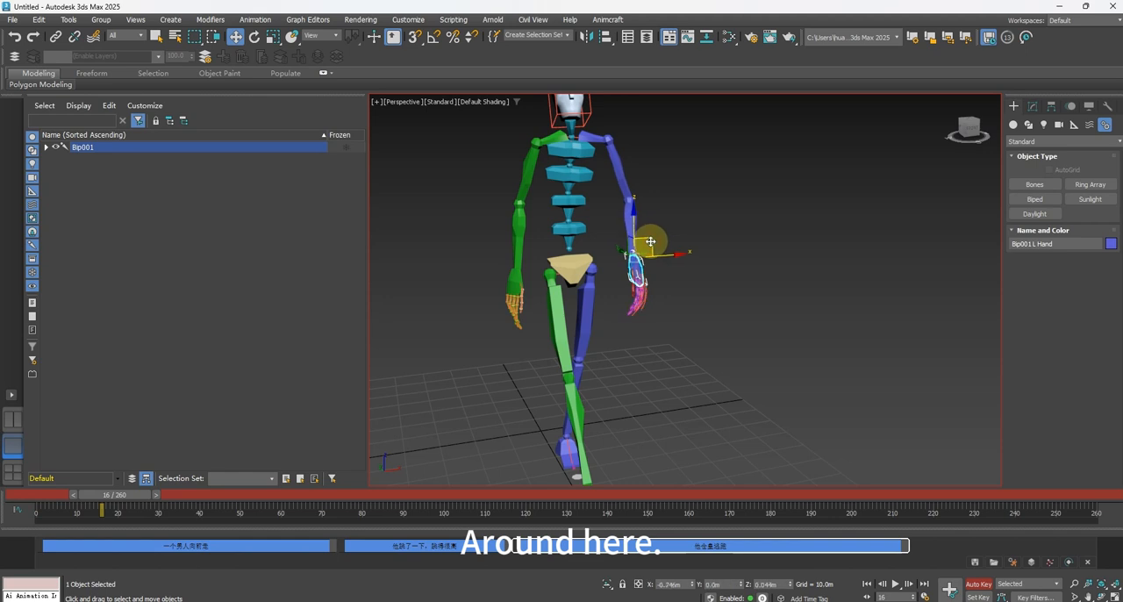
At frame 26, raise the left hand outward to above shoulder height.
left_click_drag(125, 494, 179, 496)
scroll(649, 338, "down", 3)
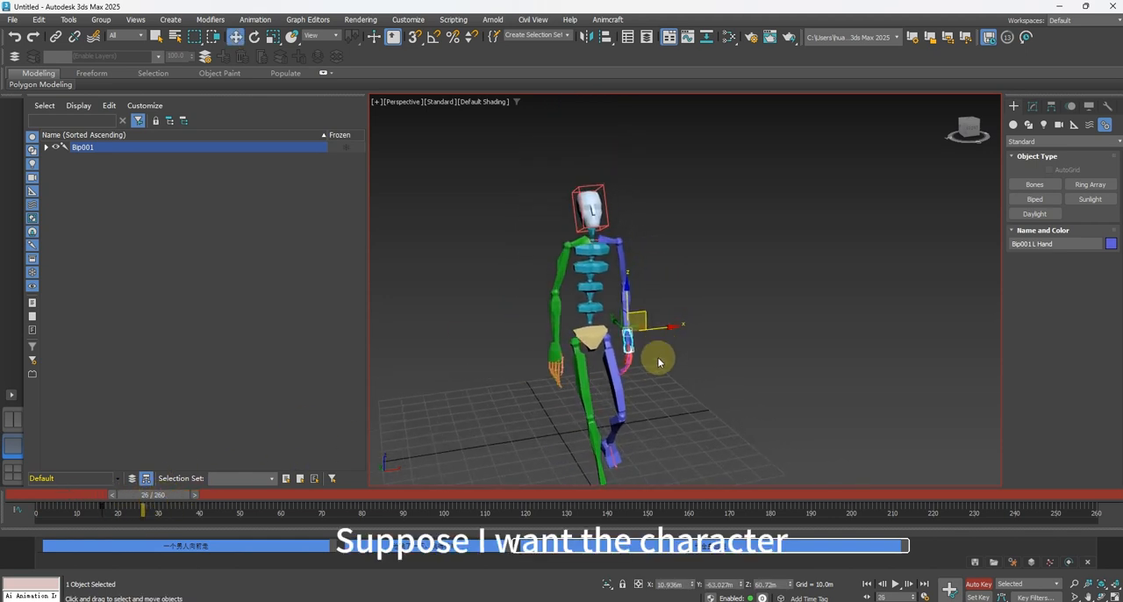
left_click_drag(647, 315, 719, 188)
Key the right hand at frame 21, and raise it outward to about shoulder height at frame 29.
left_click(553, 357)
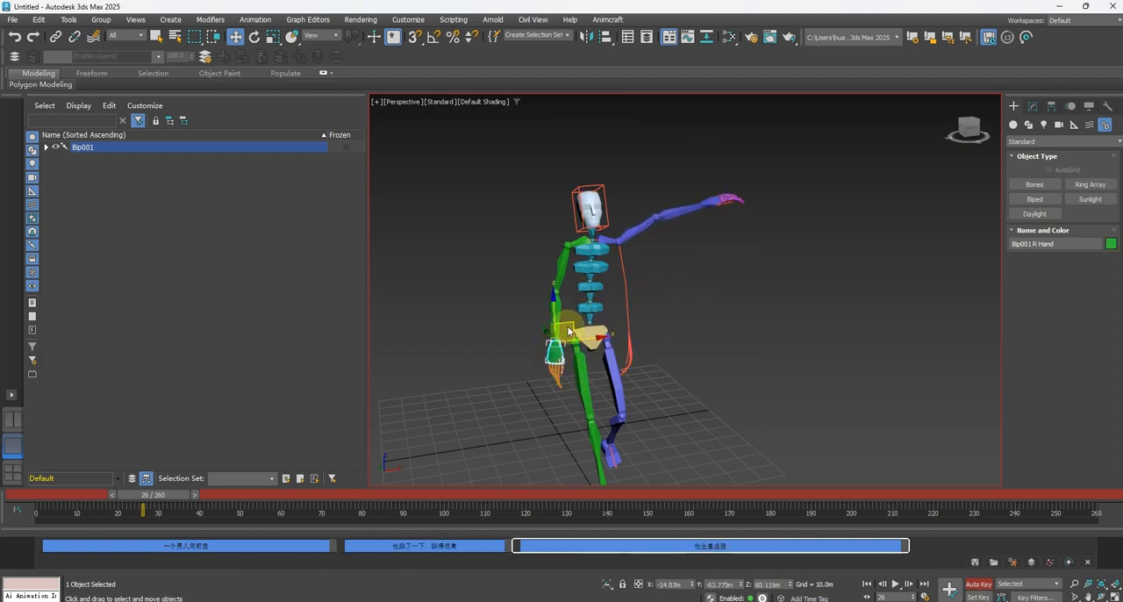
left_click_drag(154, 497, 141, 498)
key("w")
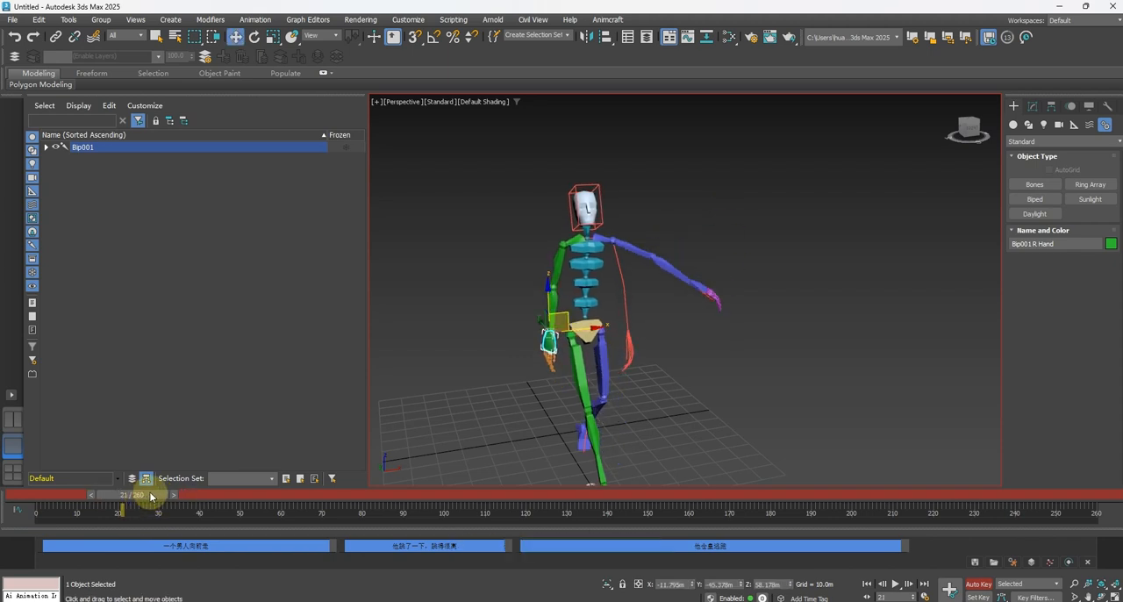
left_click_drag(151, 498, 148, 499)
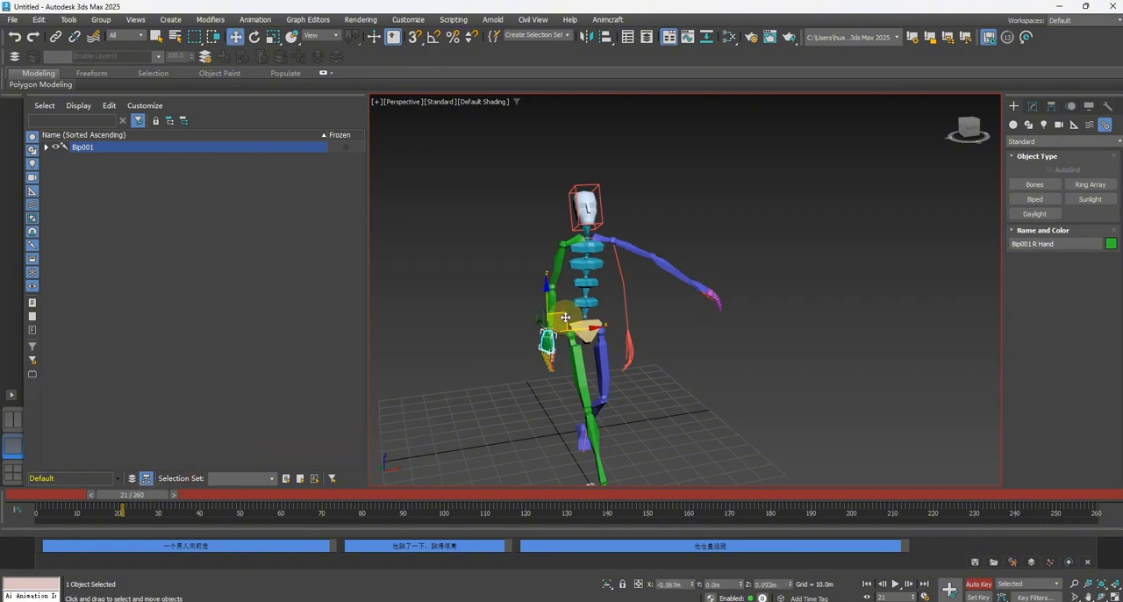
left_click_drag(128, 493, 163, 497)
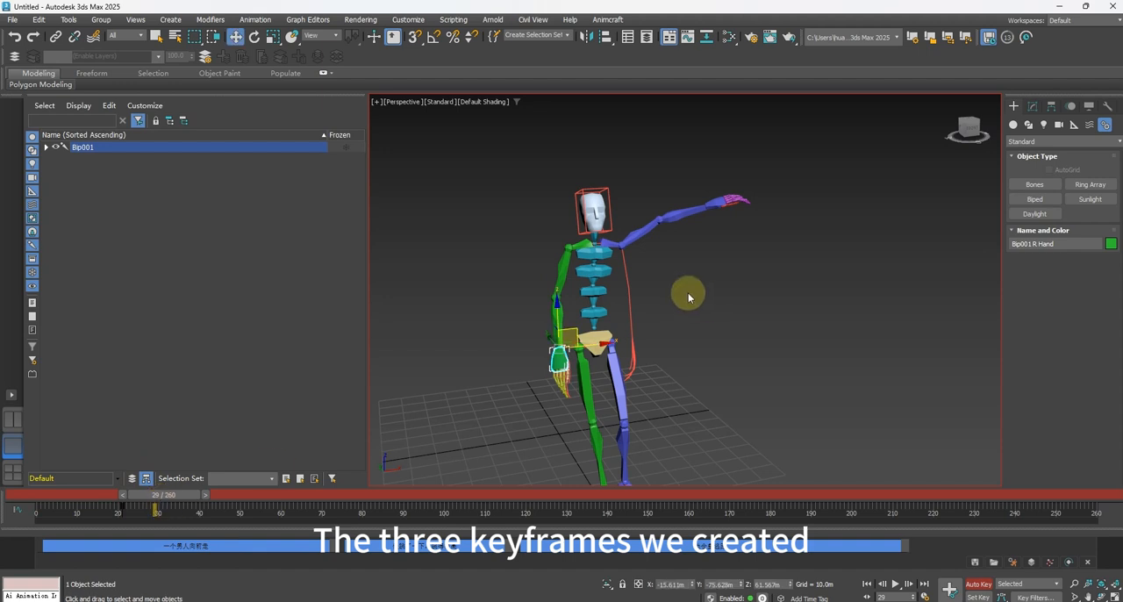
left_click_drag(566, 337, 503, 217)
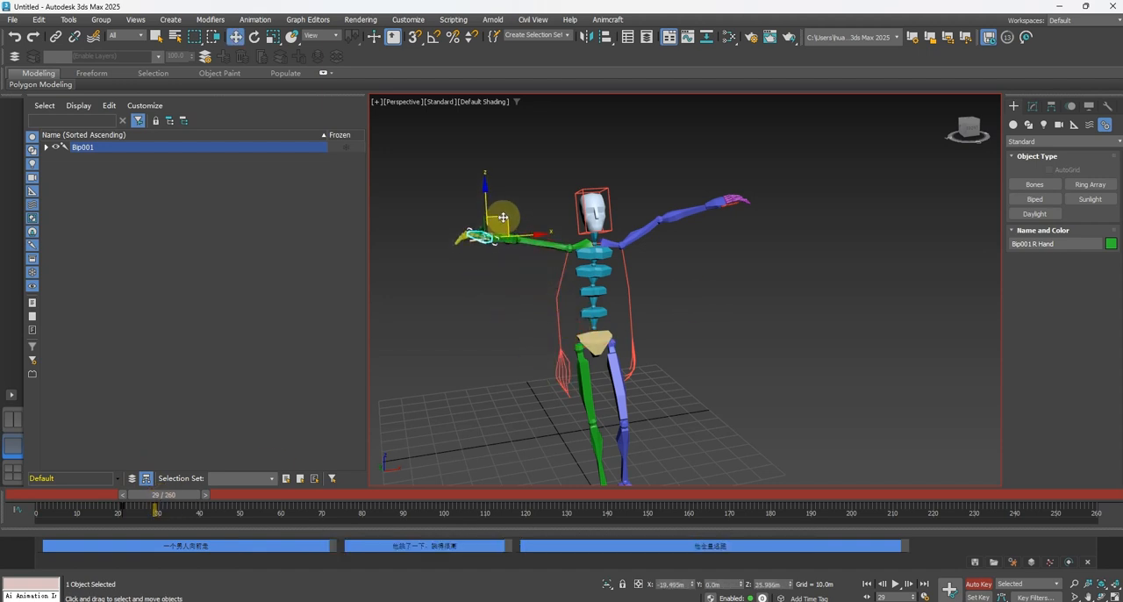
At frame 41, lower both hands back down beside the body.
left_click_drag(168, 500, 215, 496)
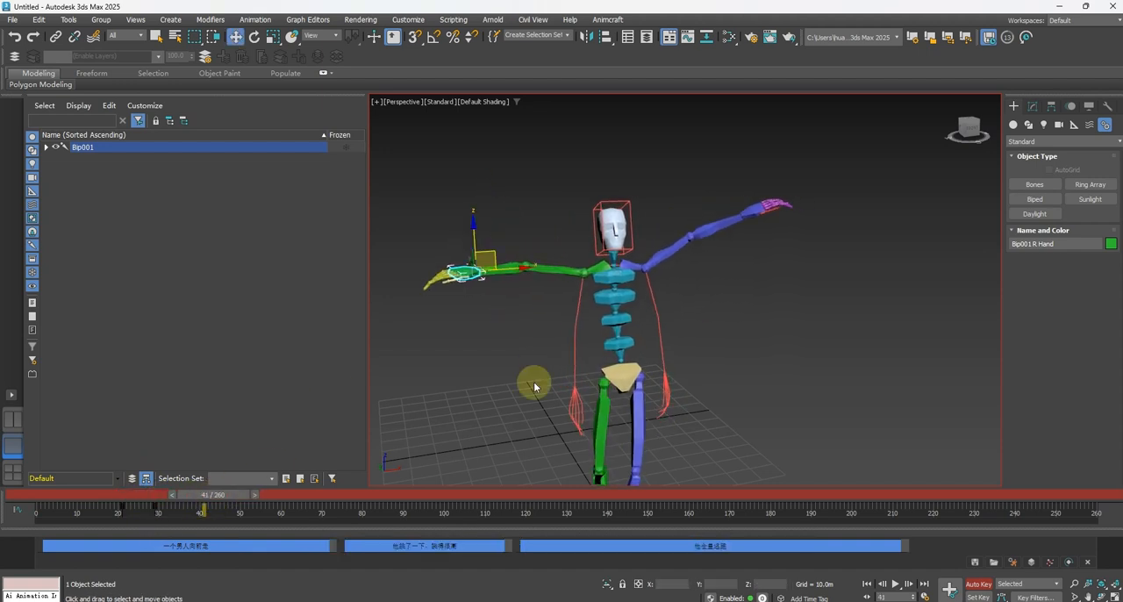
left_click_drag(462, 218, 559, 318)
left_click(730, 175)
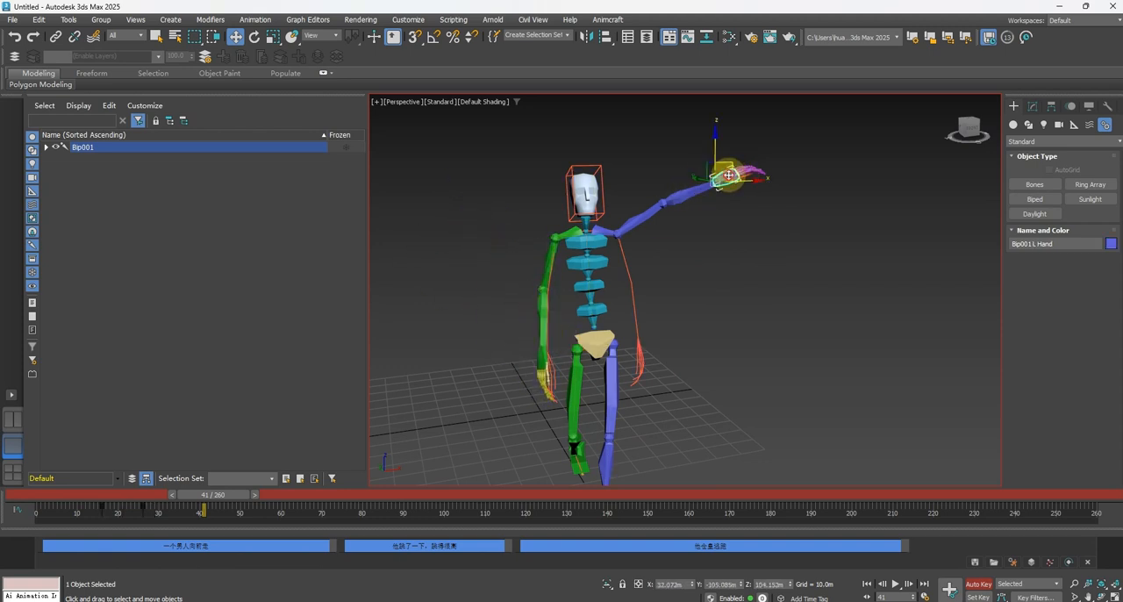
left_click_drag(730, 164, 653, 328)
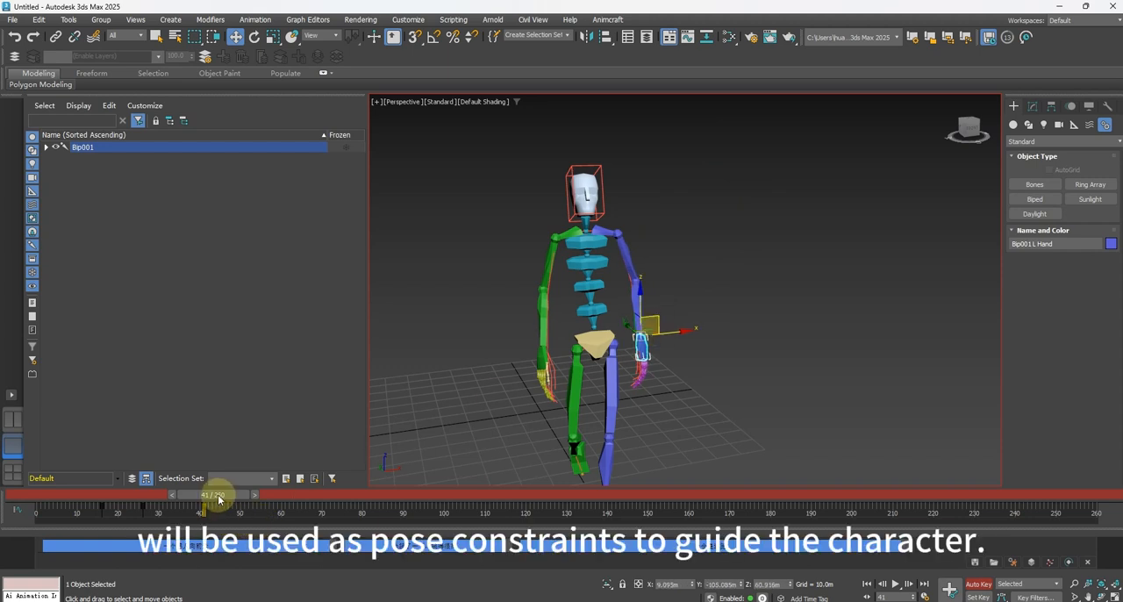
Go to frame 95 in the jump and key both feet with small position adjustments.
left_click_drag(219, 499, 422, 512)
scroll(720, 351, "down", 4)
middle_click_drag(660, 321, 580, 365)
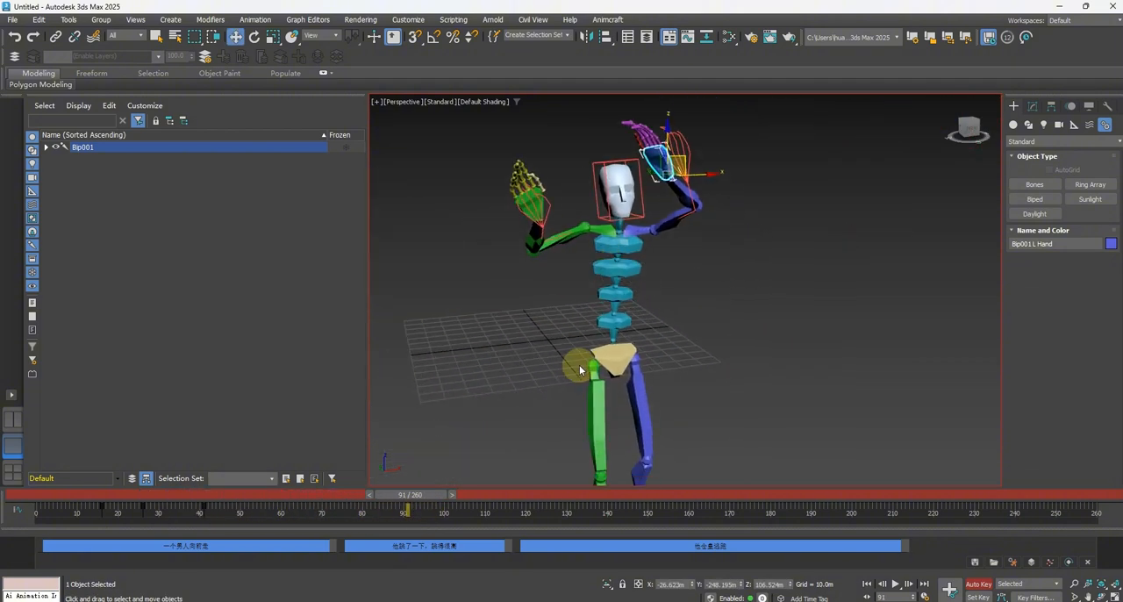
scroll(579, 365, "down", 2)
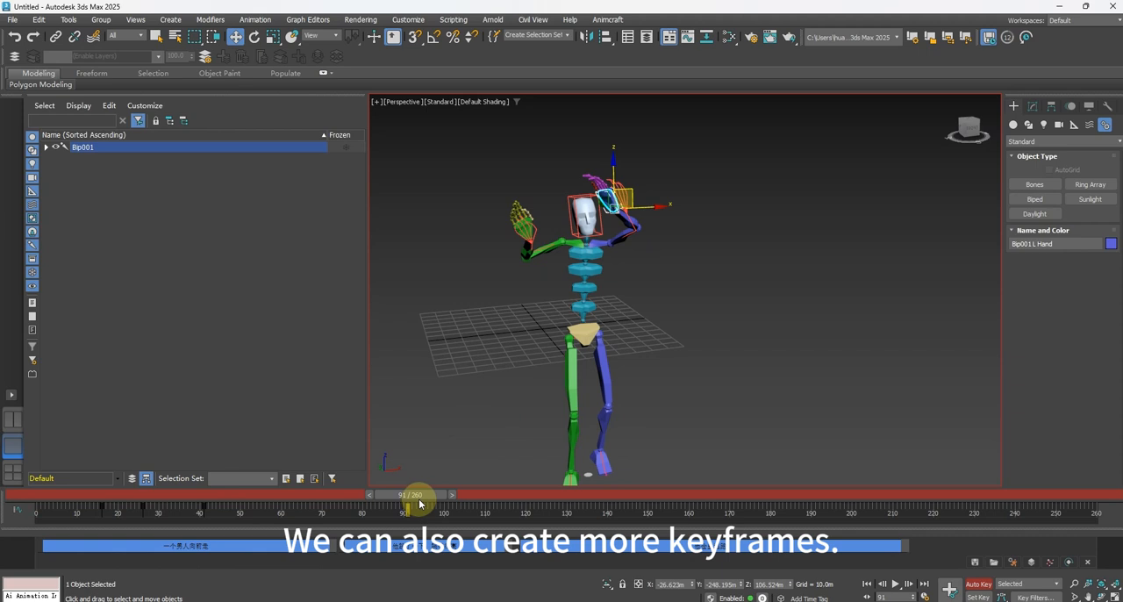
left_click_drag(421, 501, 468, 485)
key("w")
left_click(567, 340)
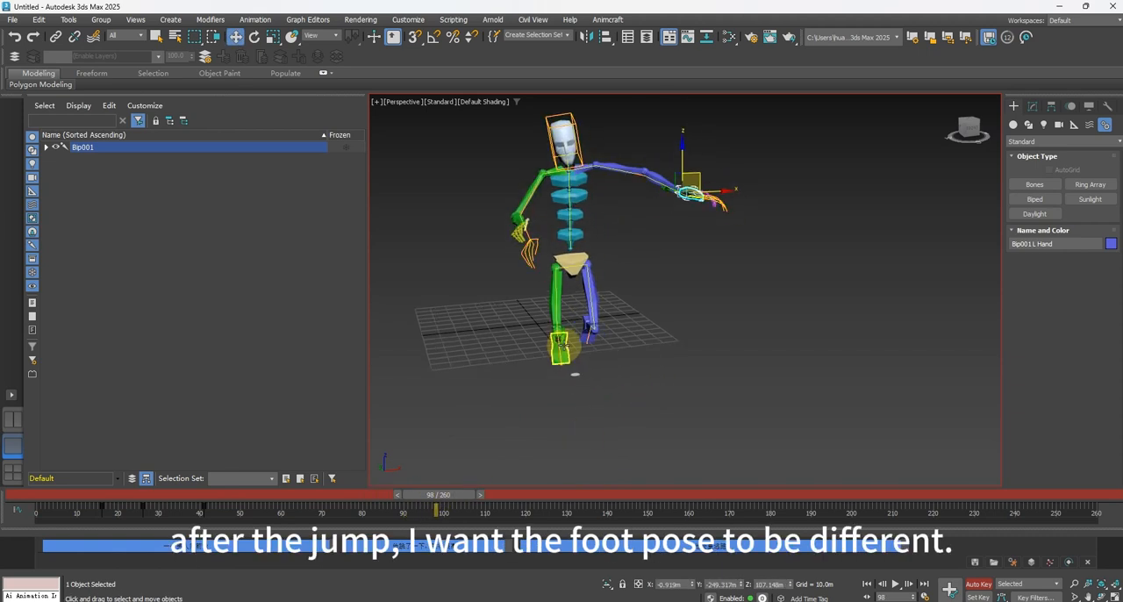
left_click_drag(451, 495, 438, 499)
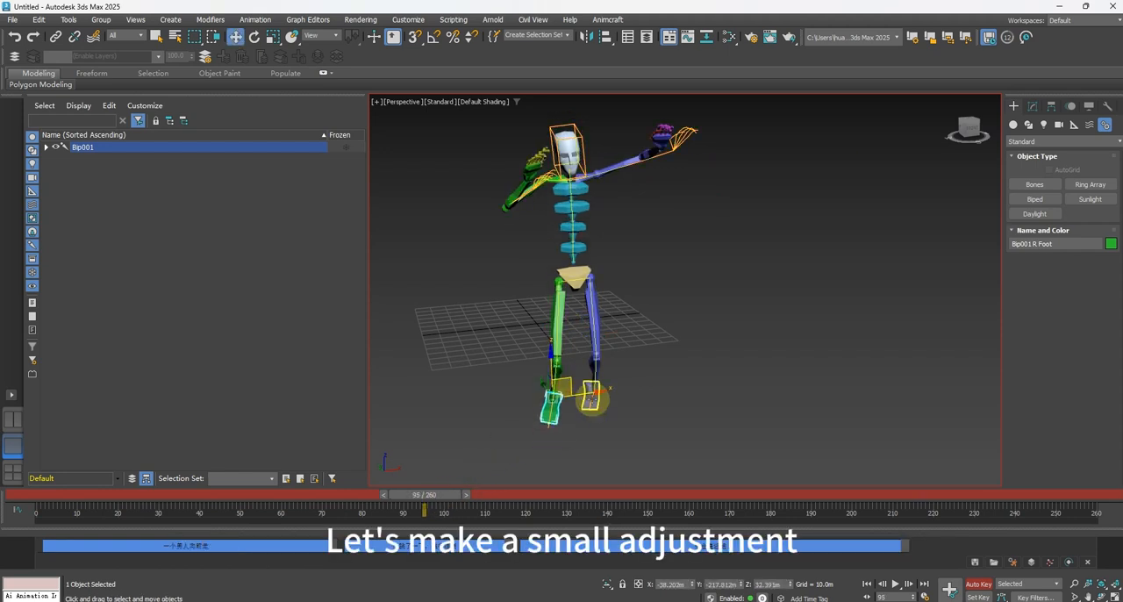
left_click(602, 401)
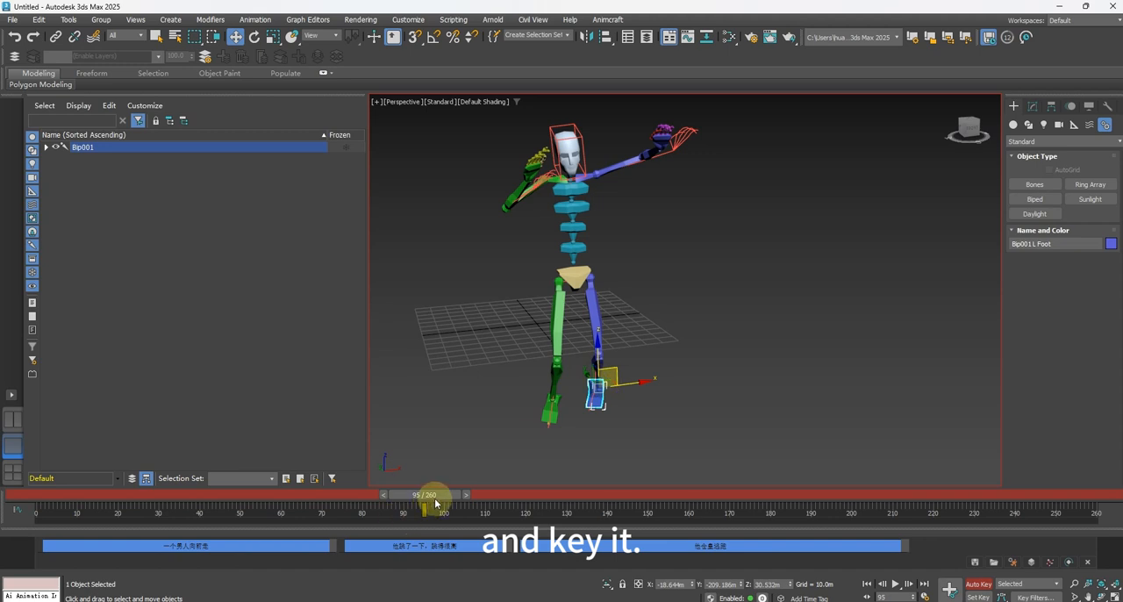
At frame 111, key both feet near their landing positions with slight moves.
left_click_drag(436, 494, 504, 494)
middle_click_drag(684, 396, 678, 311)
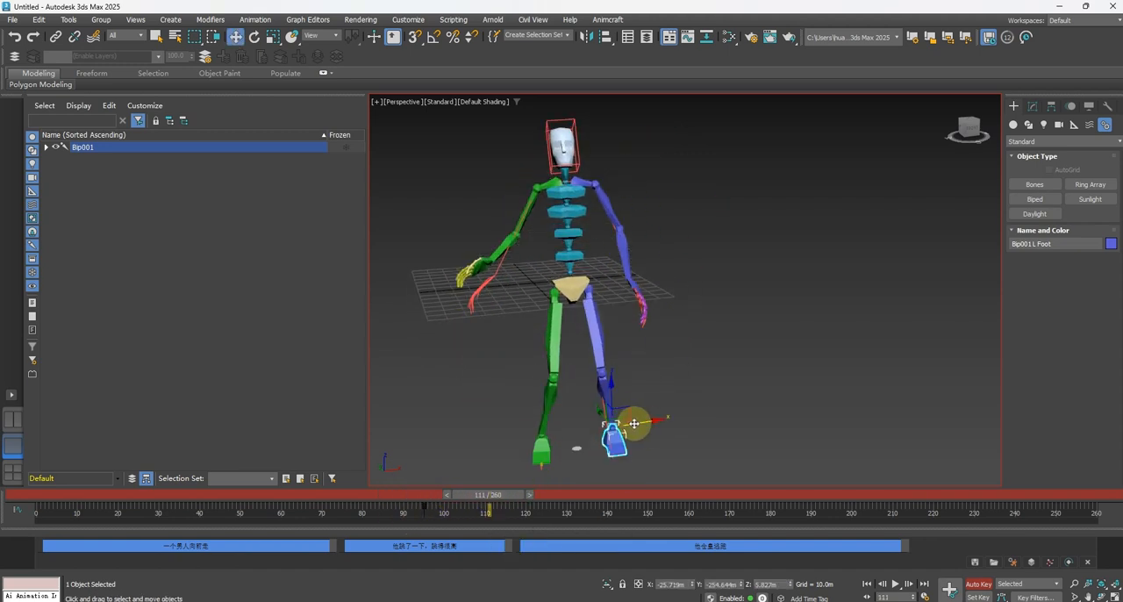
left_click_drag(630, 410, 628, 410)
left_click(548, 442)
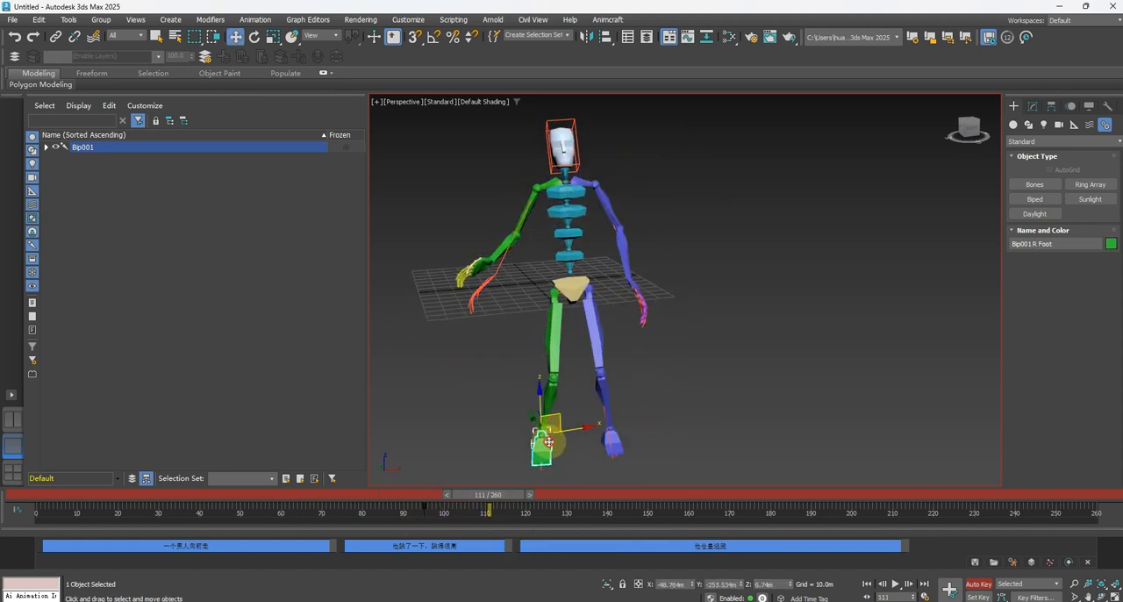
At frame 105, move the right foot and the left foot upward and outward to form a distinctive jump pose.
left_click_drag(469, 494, 455, 498)
key("w")
left_click_drag(555, 359, 446, 282)
key("e")
key("w")
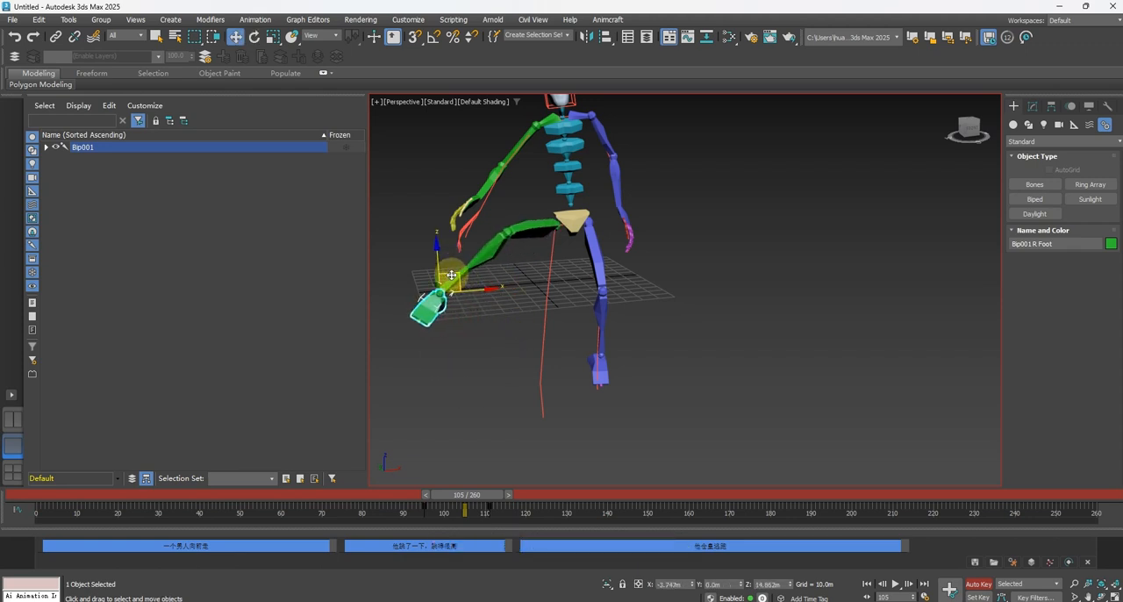
left_click(609, 372)
left_click_drag(614, 344, 637, 252)
Return to frame 0 and turn off Auto Key.
middle_click_drag(696, 299, 700, 368)
scroll(699, 368, "down", 3)
left_click_drag(468, 495, 9, 478)
key("w")
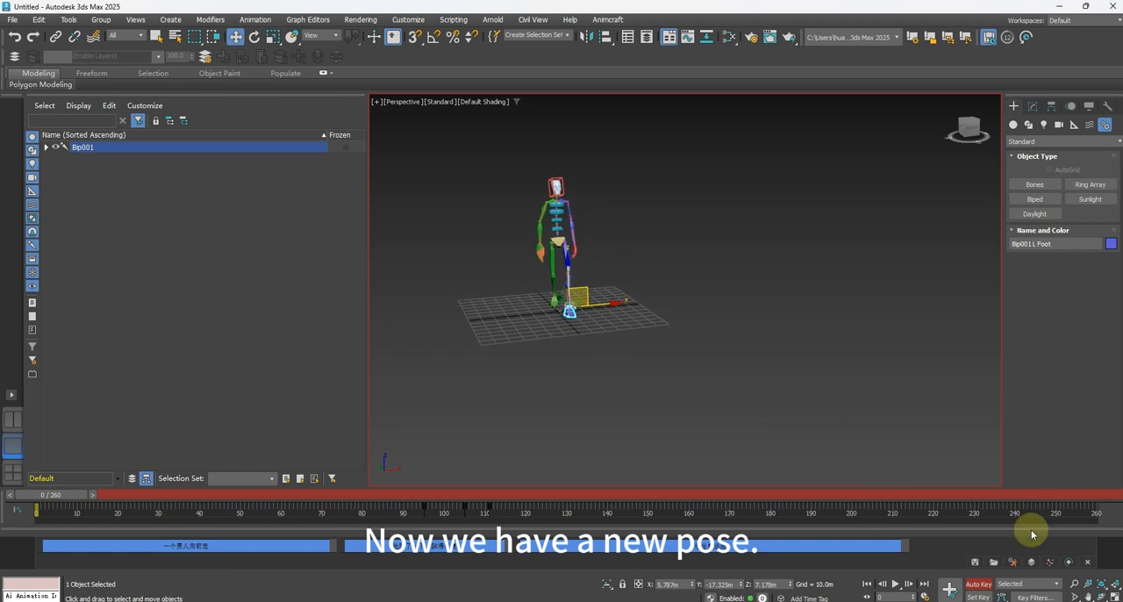
left_click(985, 585)
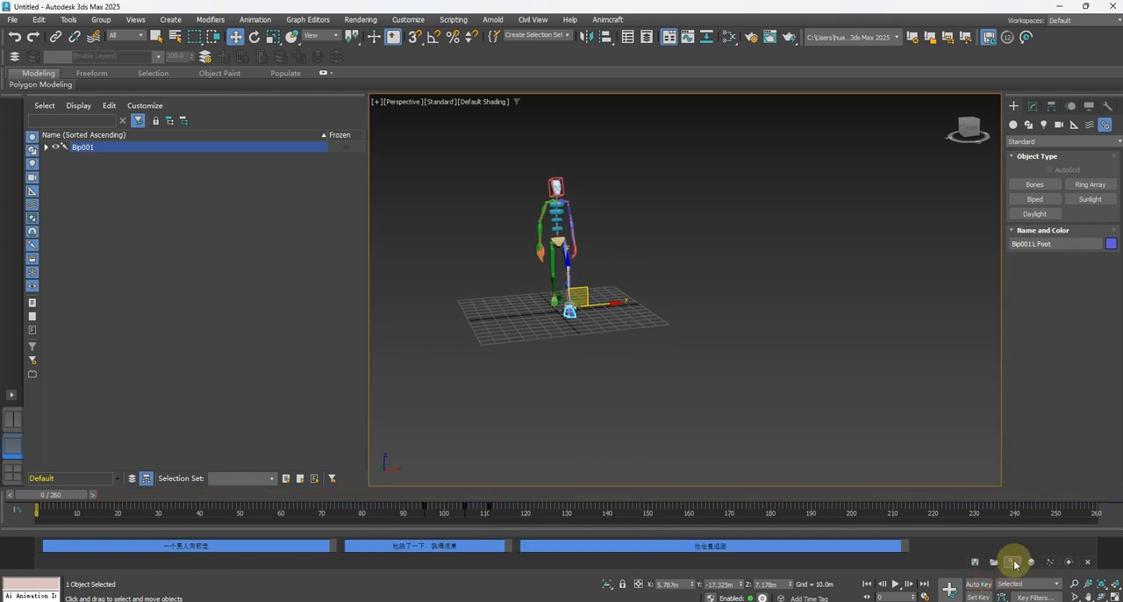
Regenerate the animation for all prompt blocks with the posed keyframes and scrub through the result, ending at frame 0.
left_click(1015, 564)
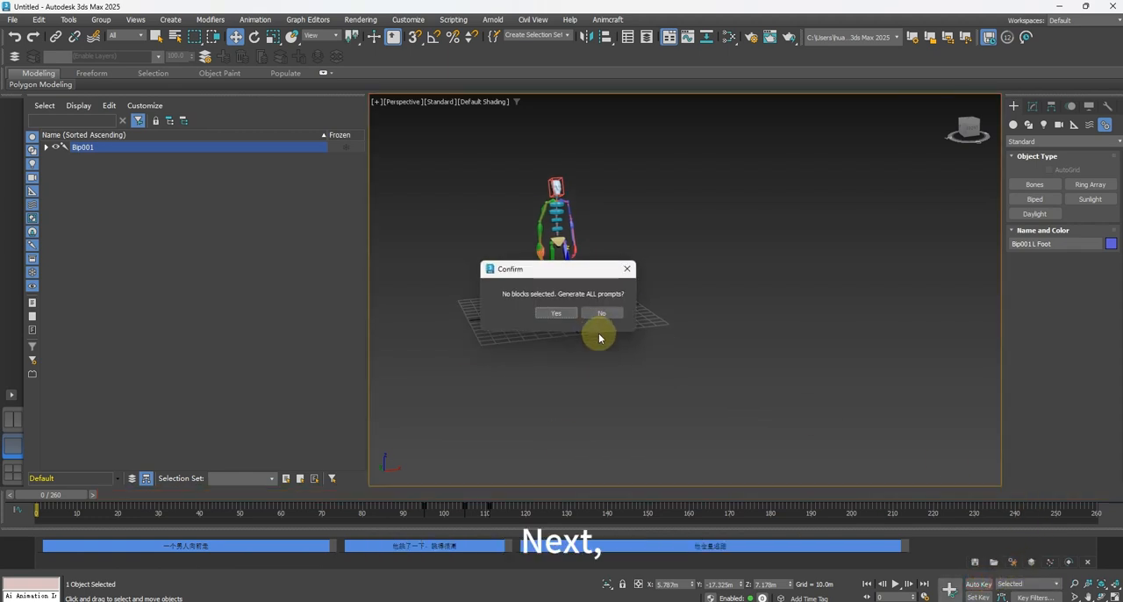
left_click(558, 312)
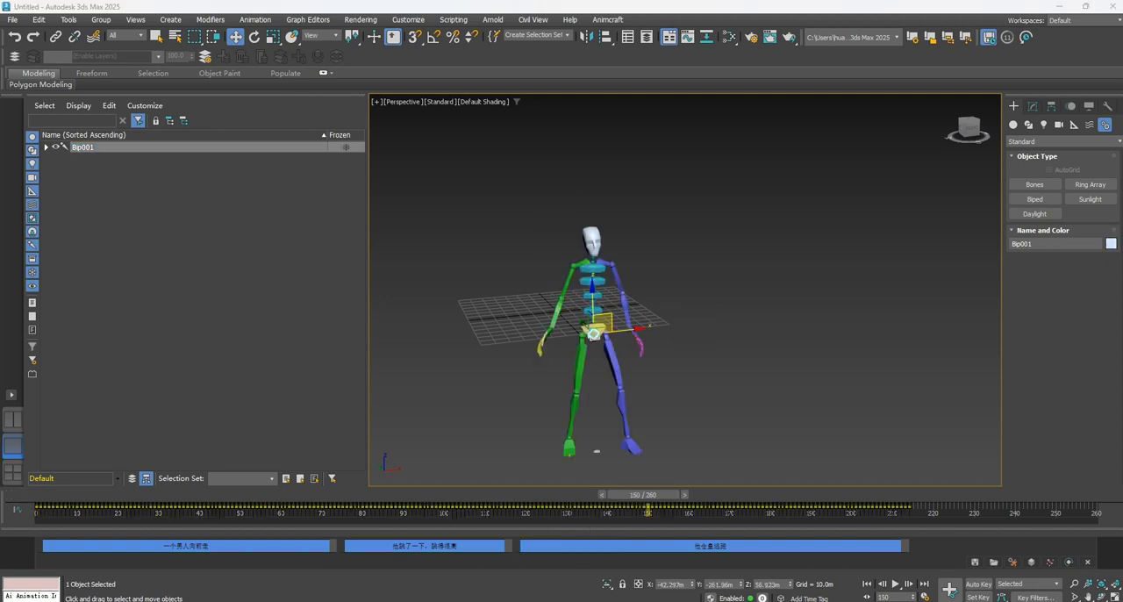
left_click_drag(651, 501, 847, 493)
left_click_drag(725, 494, 10, 527)
key("w")
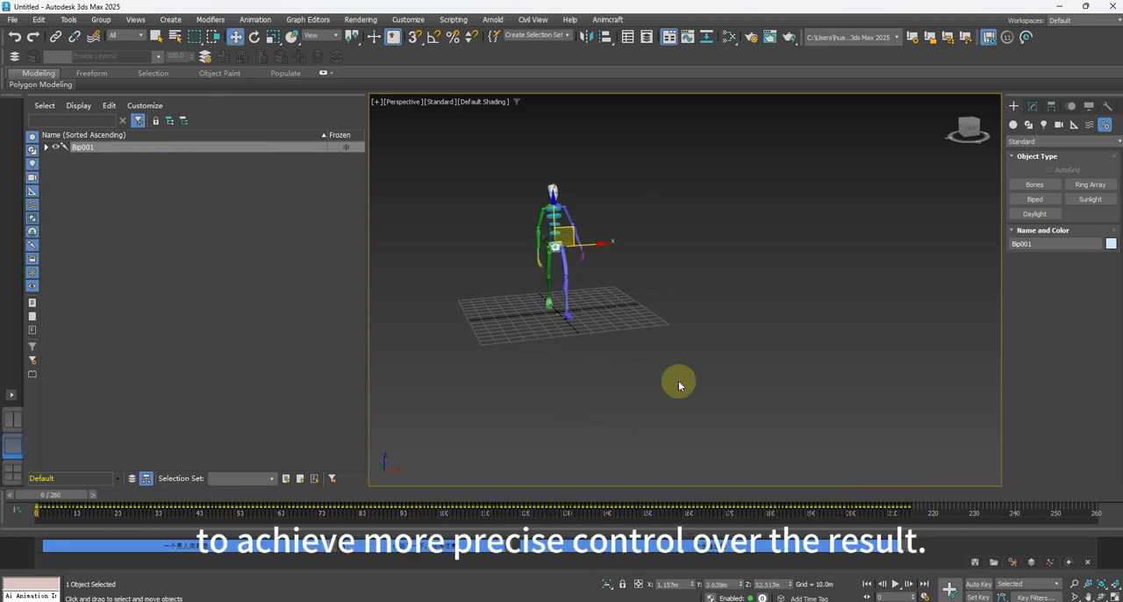